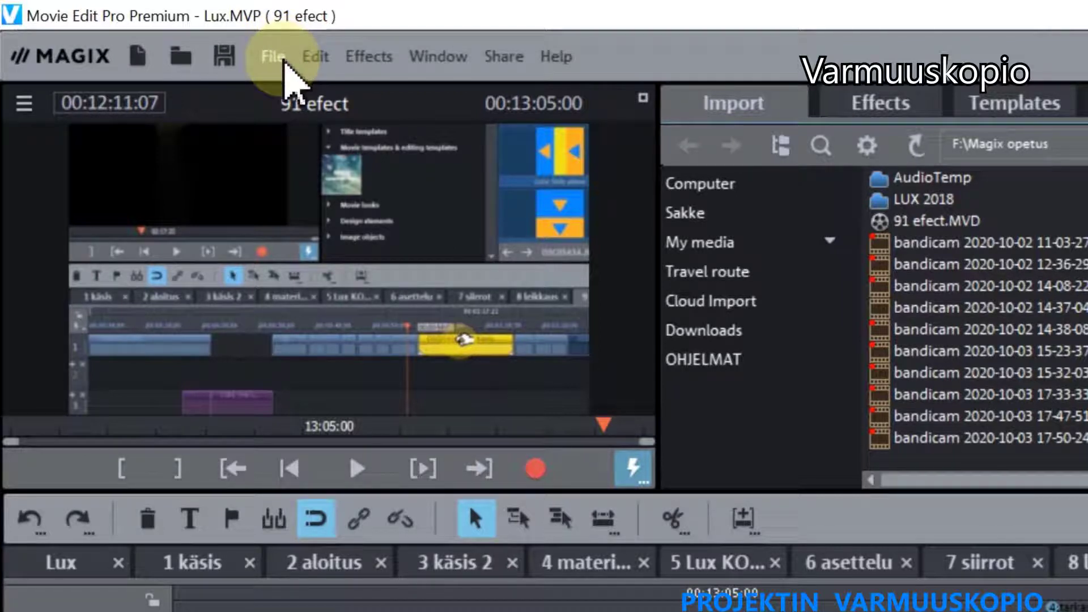
Start a backup copy of the project and media into a folder, browsing the destination to the Elements (D:) drive.
click(273, 57)
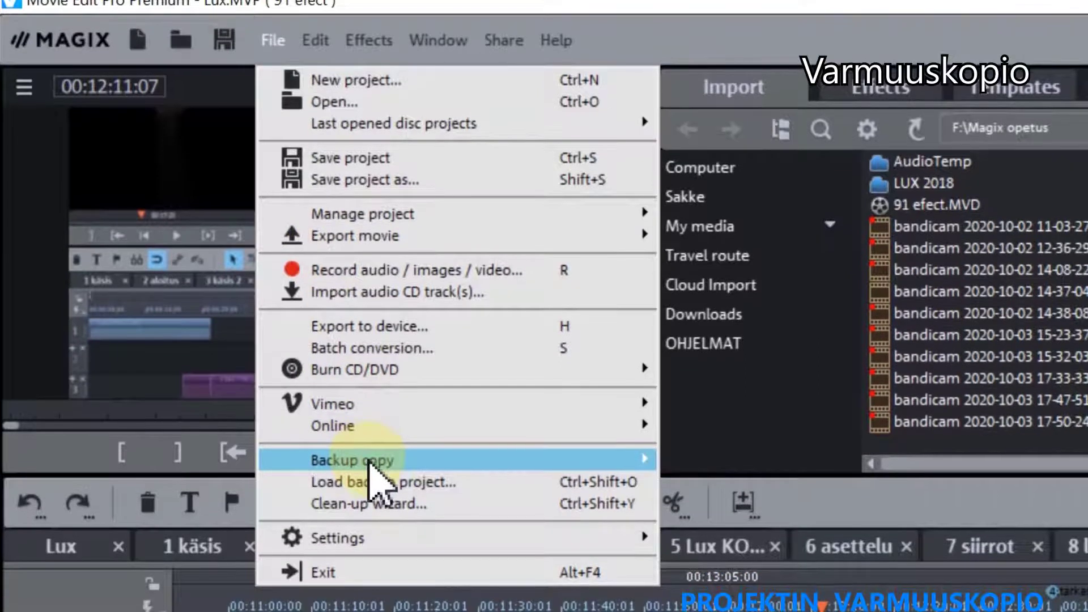
mouse_move(369, 462)
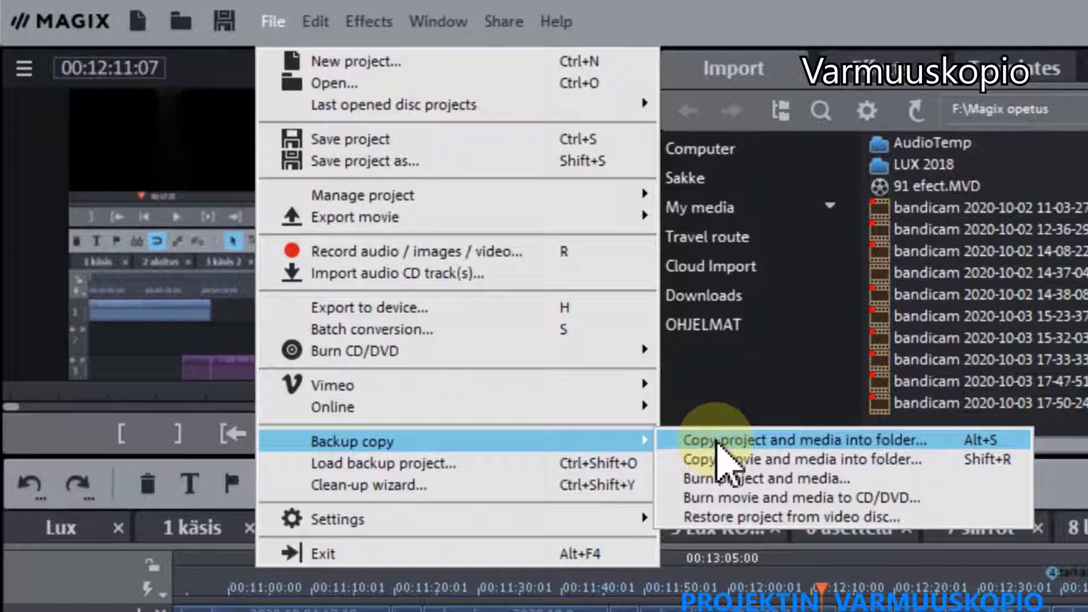
click(717, 441)
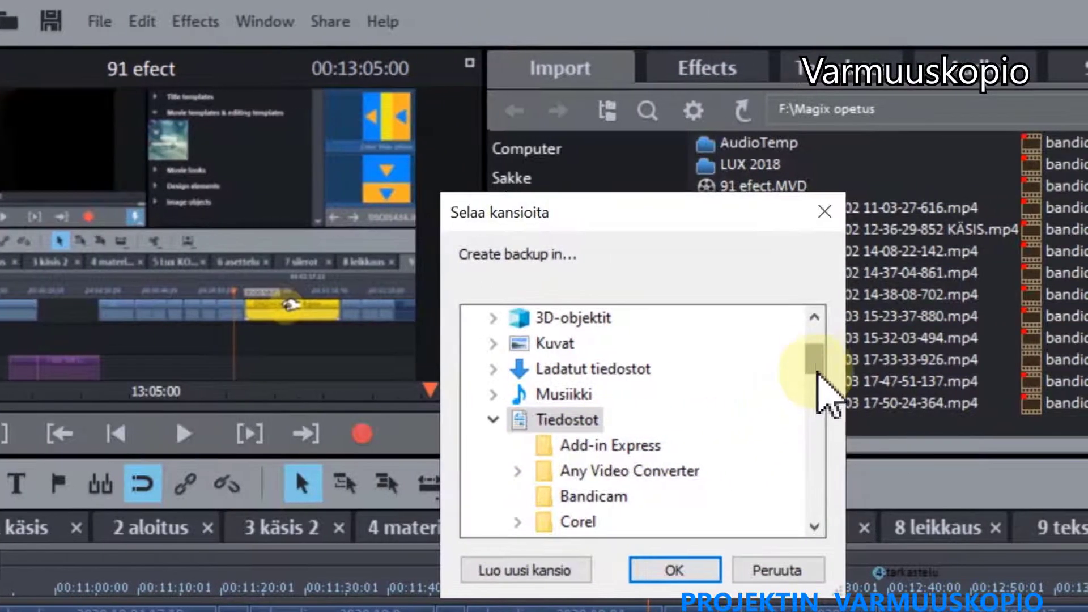
click(819, 362)
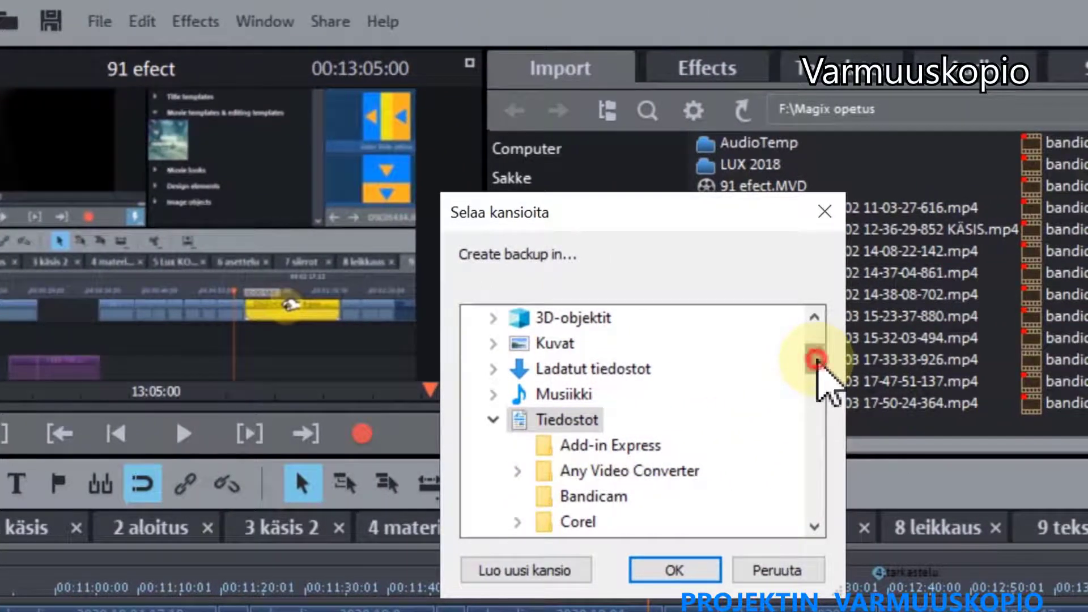
drag(818, 362, 818, 460)
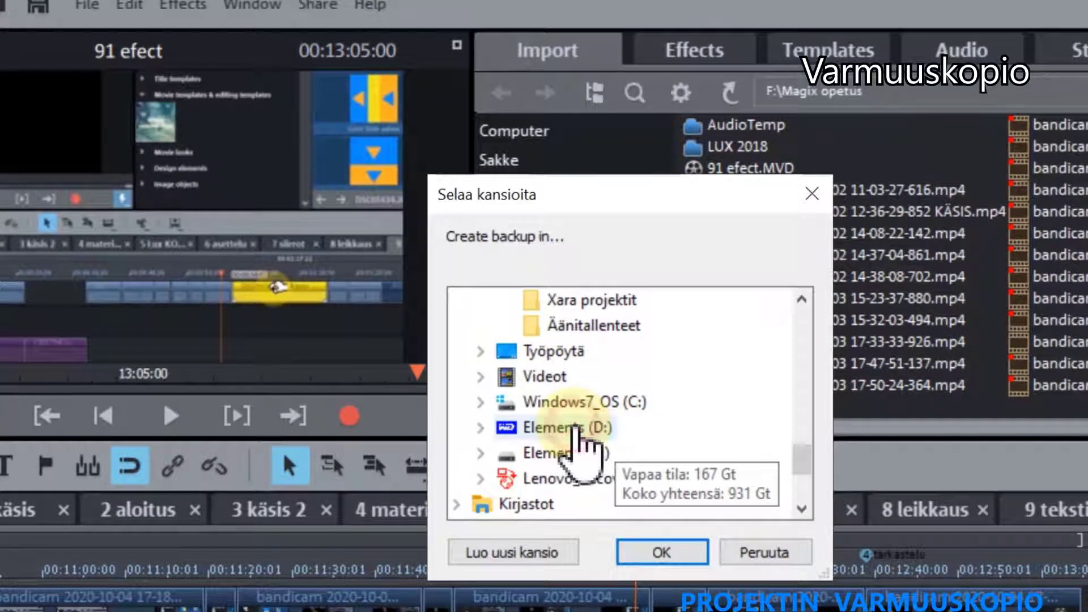
double_click(576, 428)
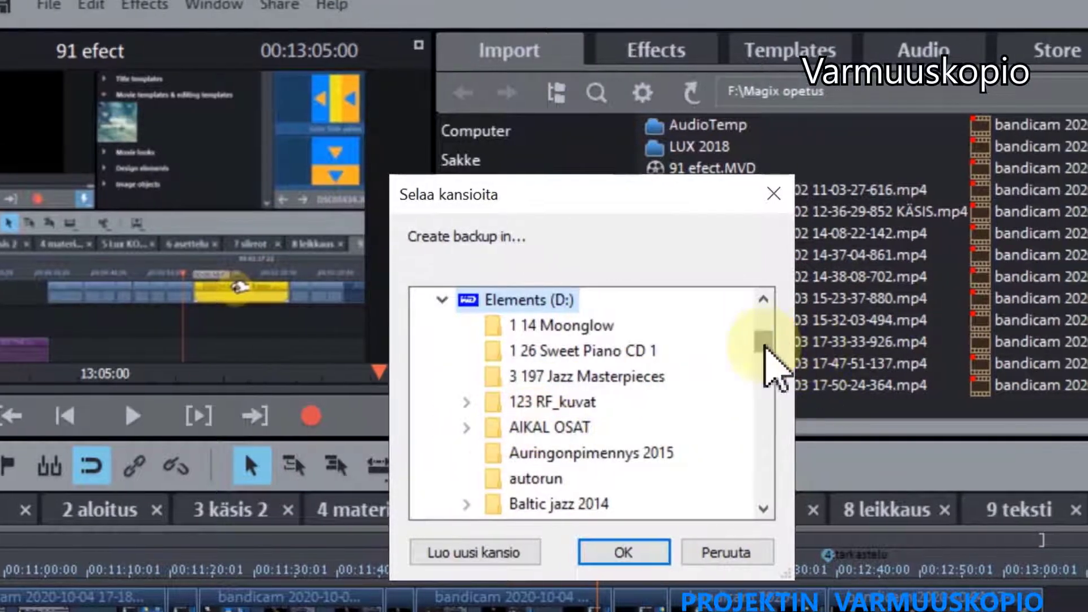
Choose the VARMUUS Magix ope folder as the backup destination and run the backup to completion.
drag(765, 347, 770, 459)
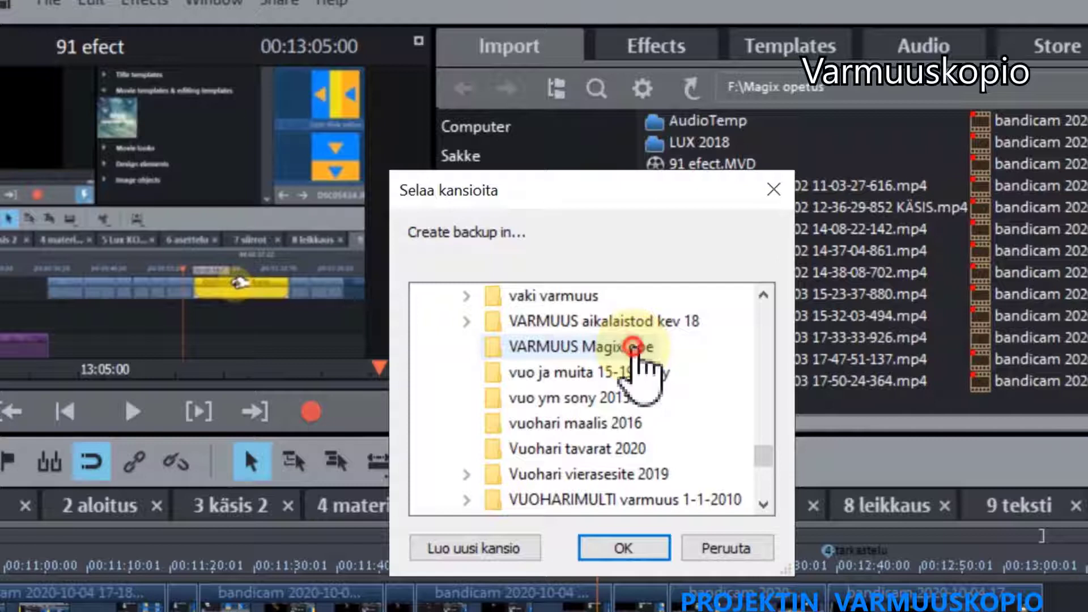
click(635, 347)
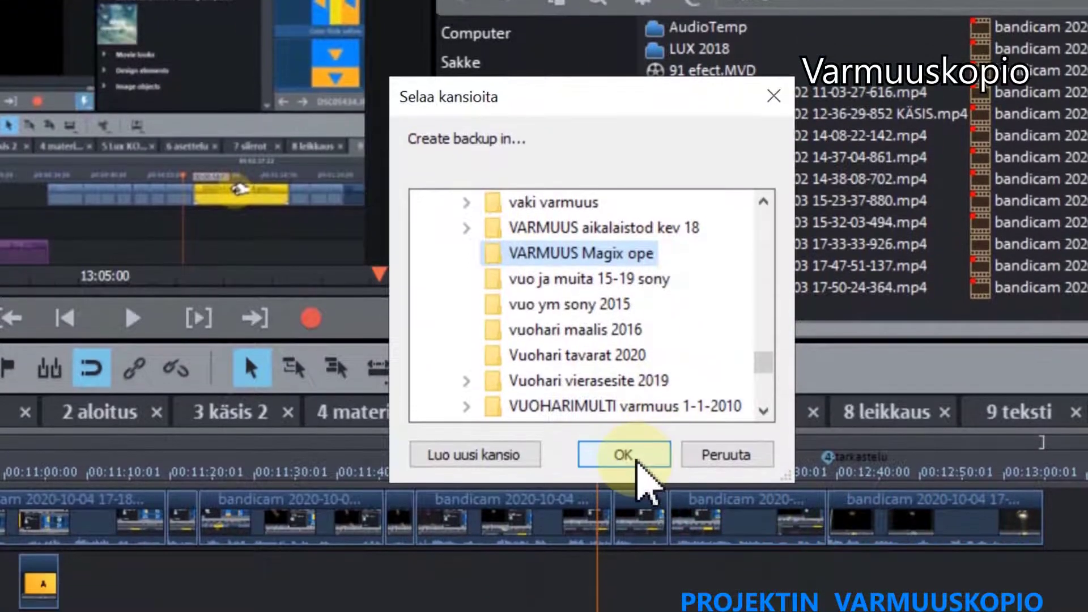
click(629, 549)
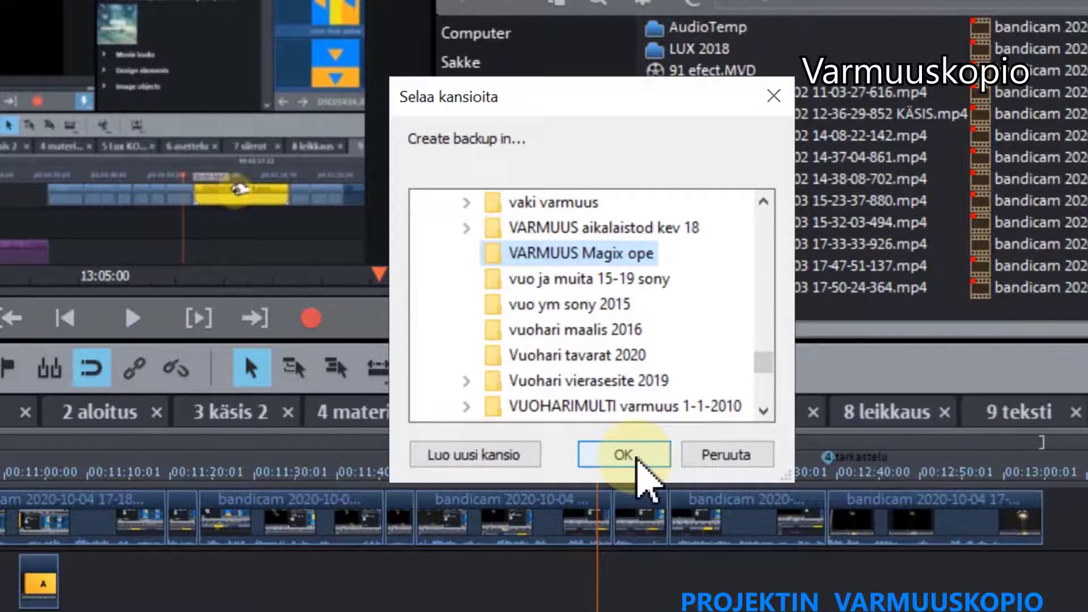
click(636, 458)
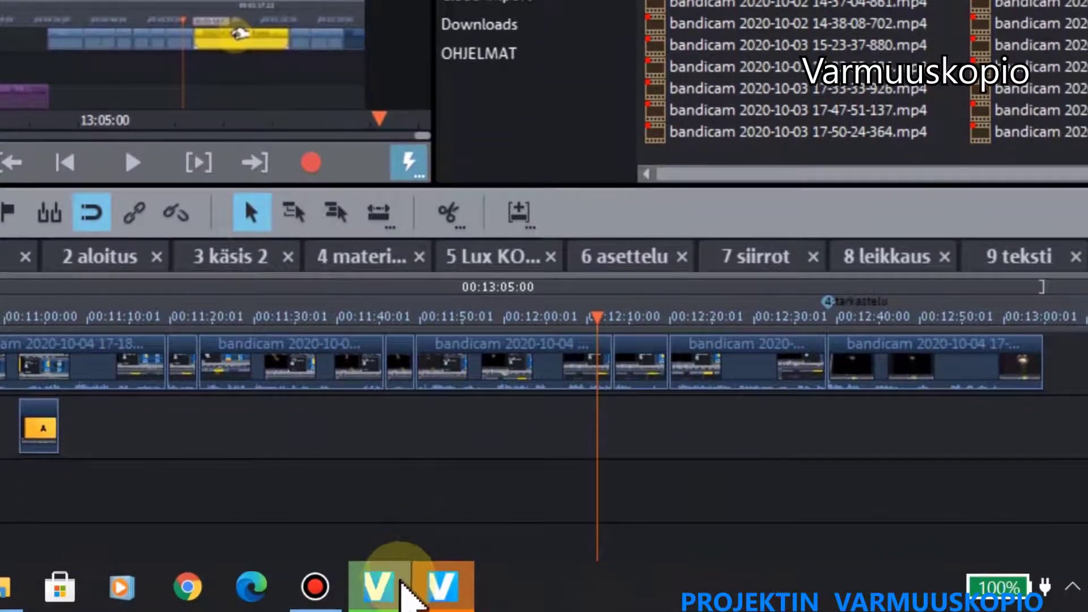
mouse_move(400, 596)
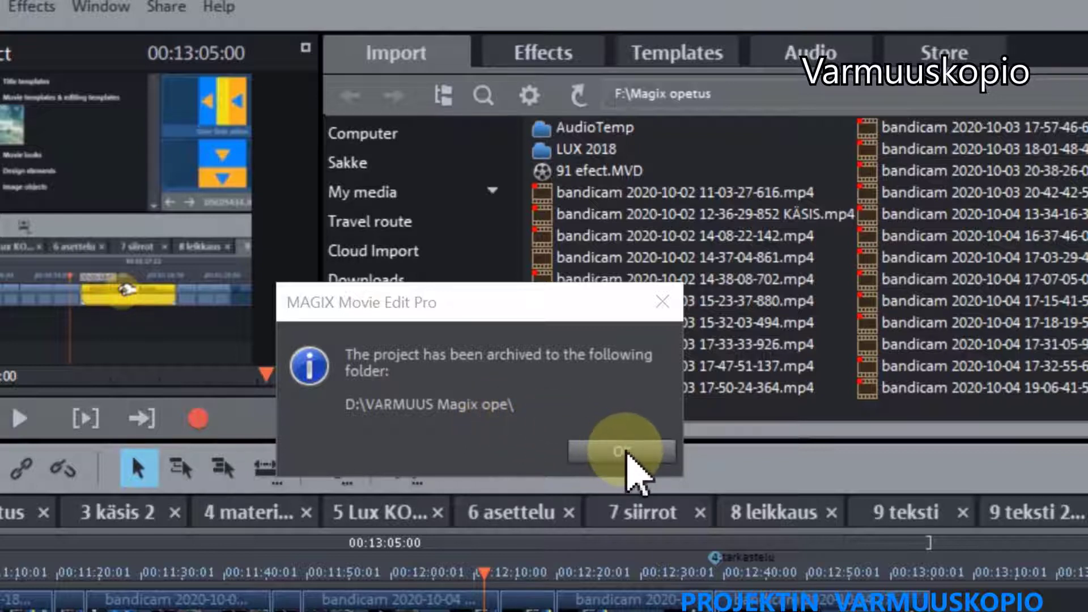
click(623, 452)
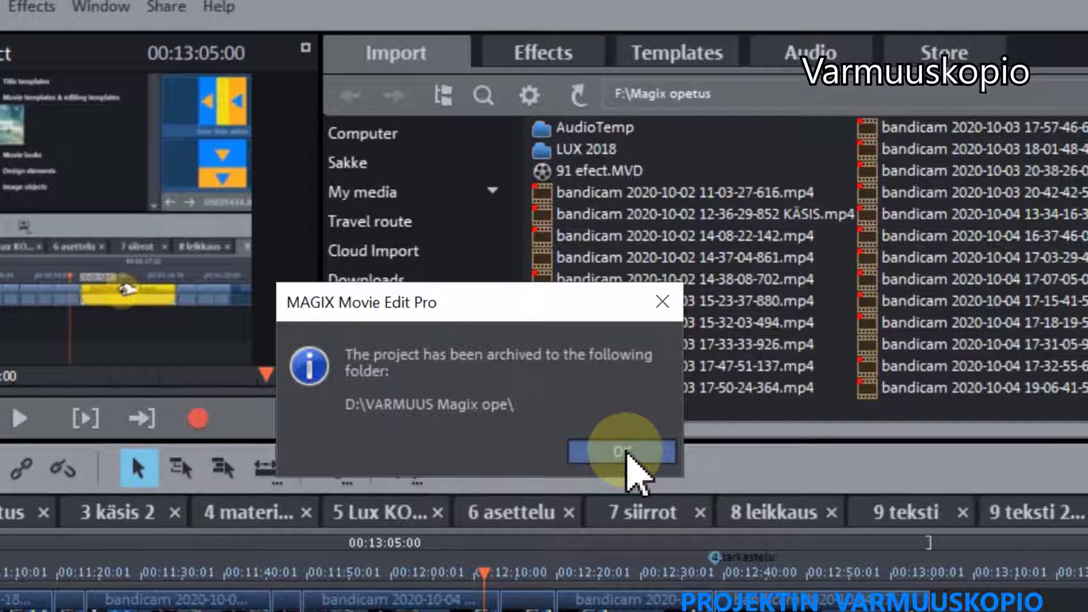
click(627, 453)
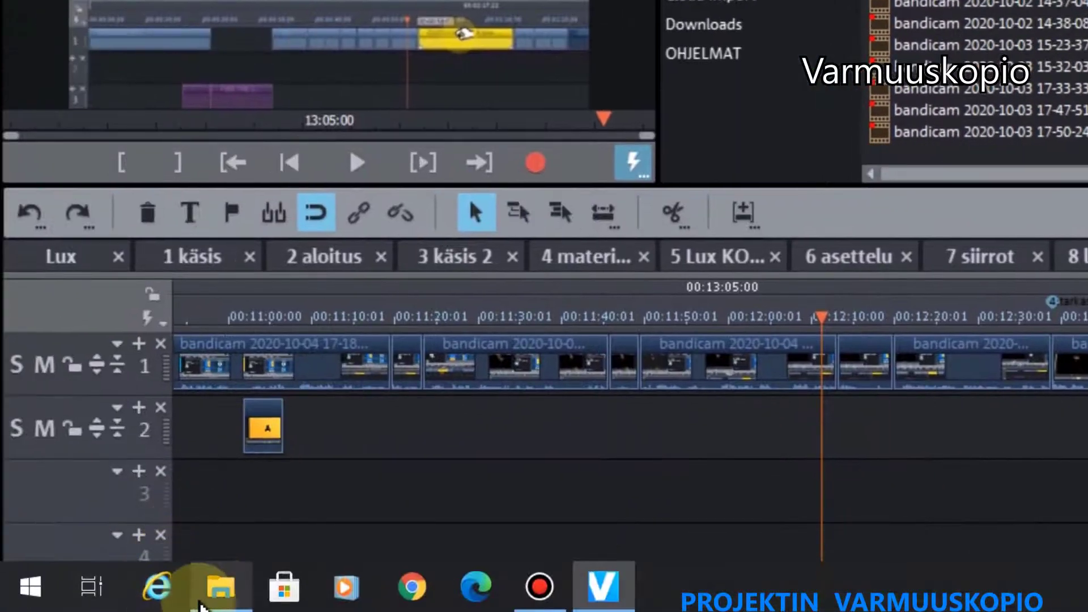
Switch to File Explorer and look through the files in the VARMUUS Magix ope folder on Elements (D:).
mouse_move(250, 590)
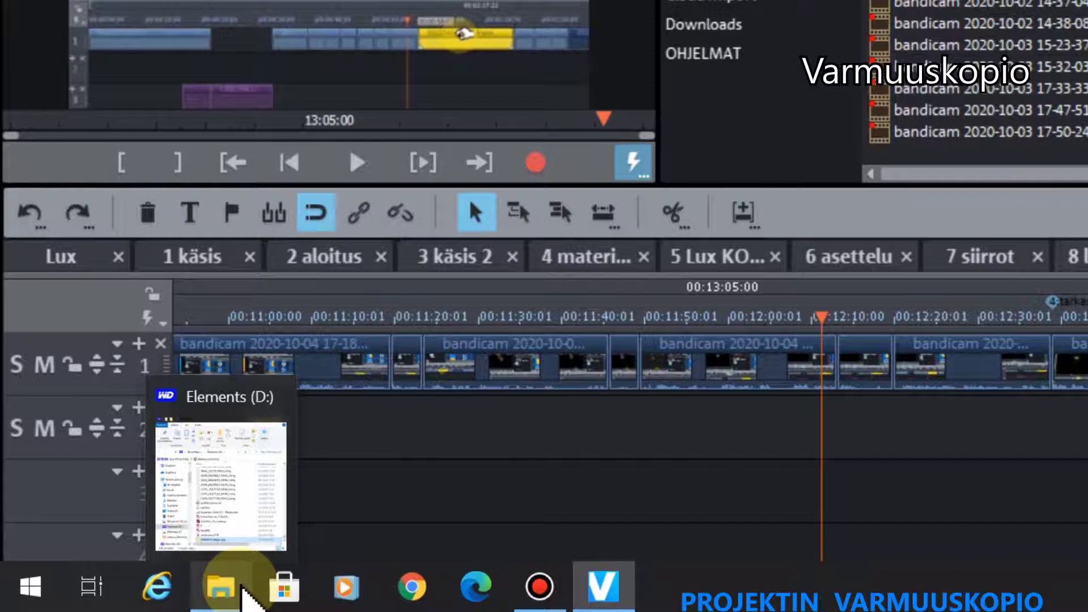
click(242, 590)
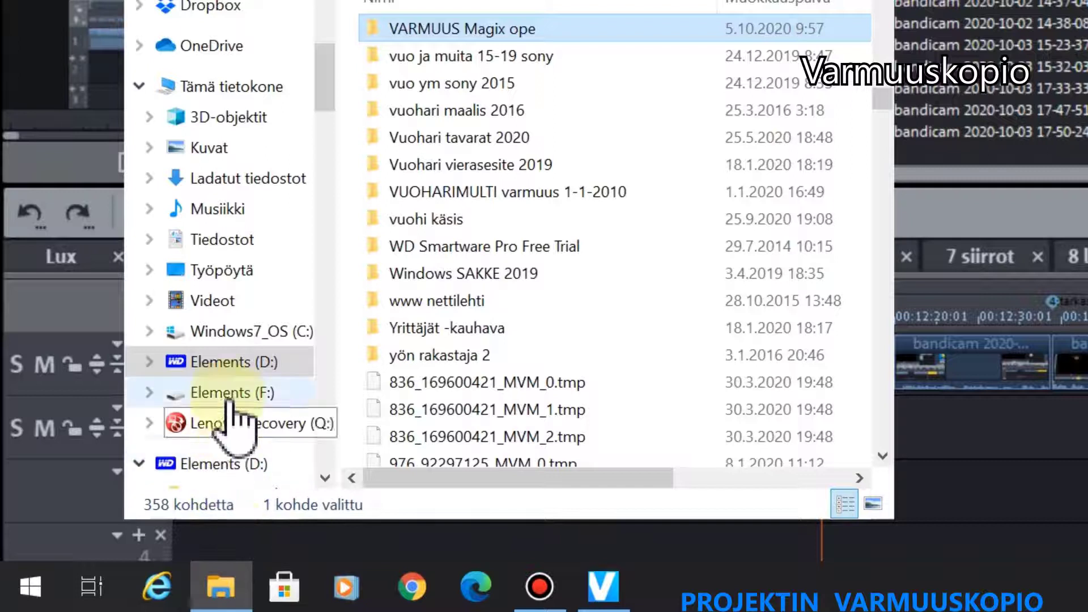
click(246, 365)
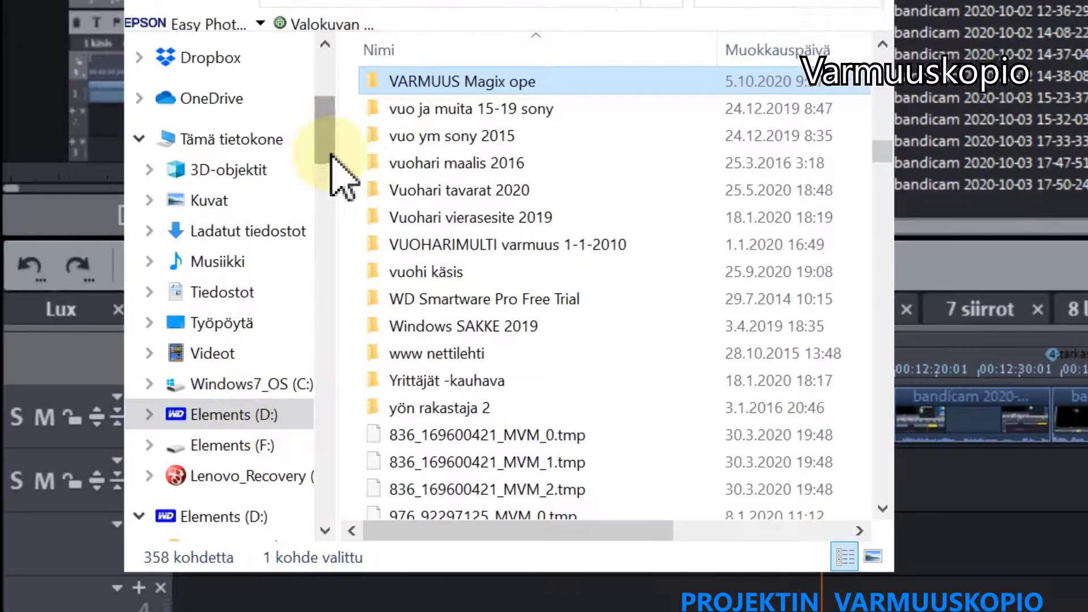
click(411, 29)
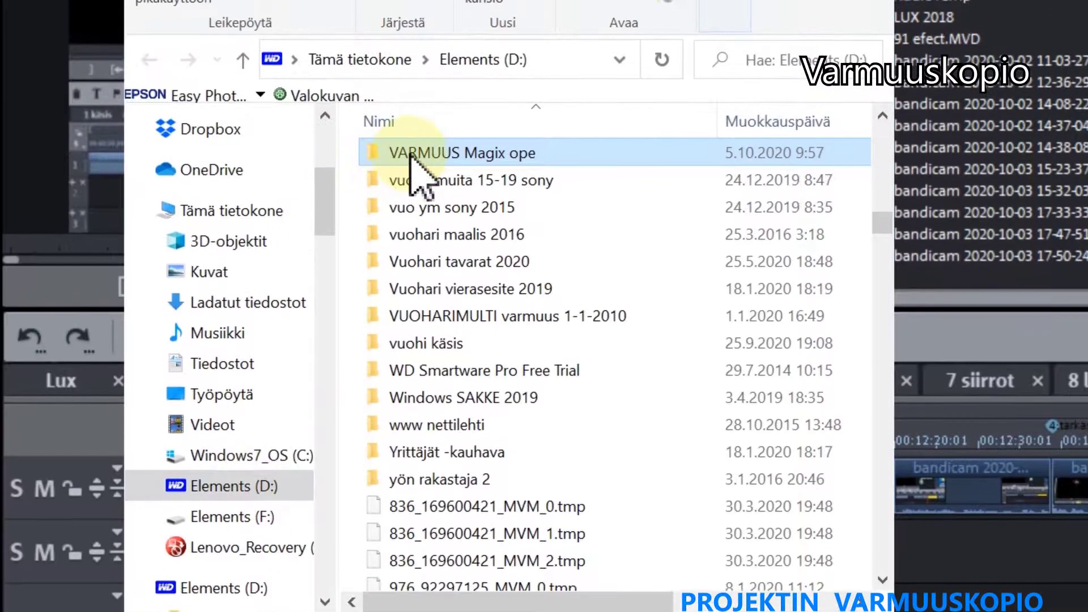
mouse_move(412, 158)
double_click(411, 154)
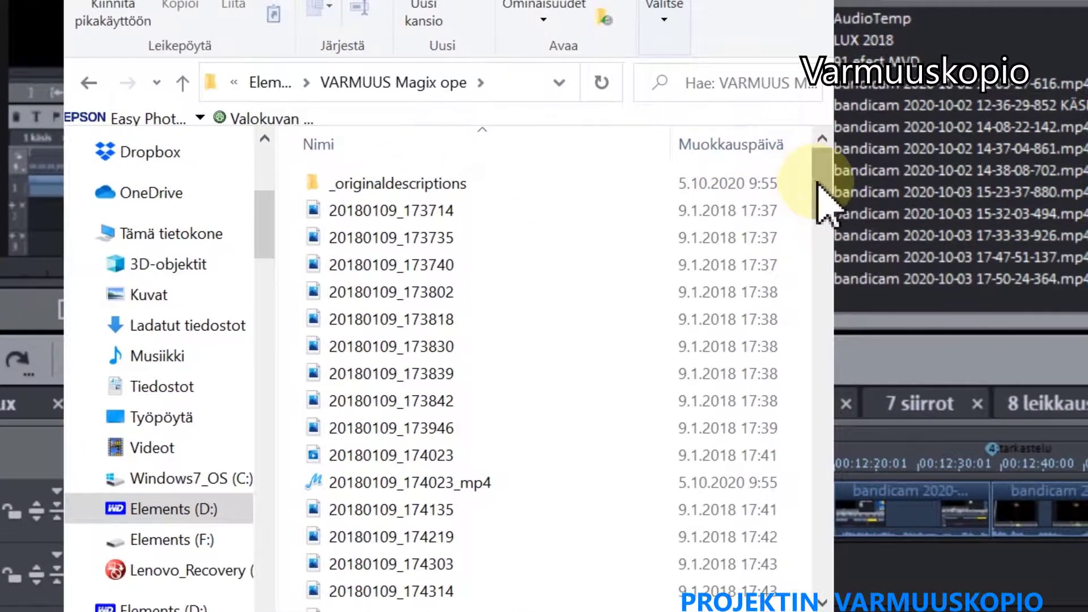
click(878, 160)
drag(818, 185, 807, 537)
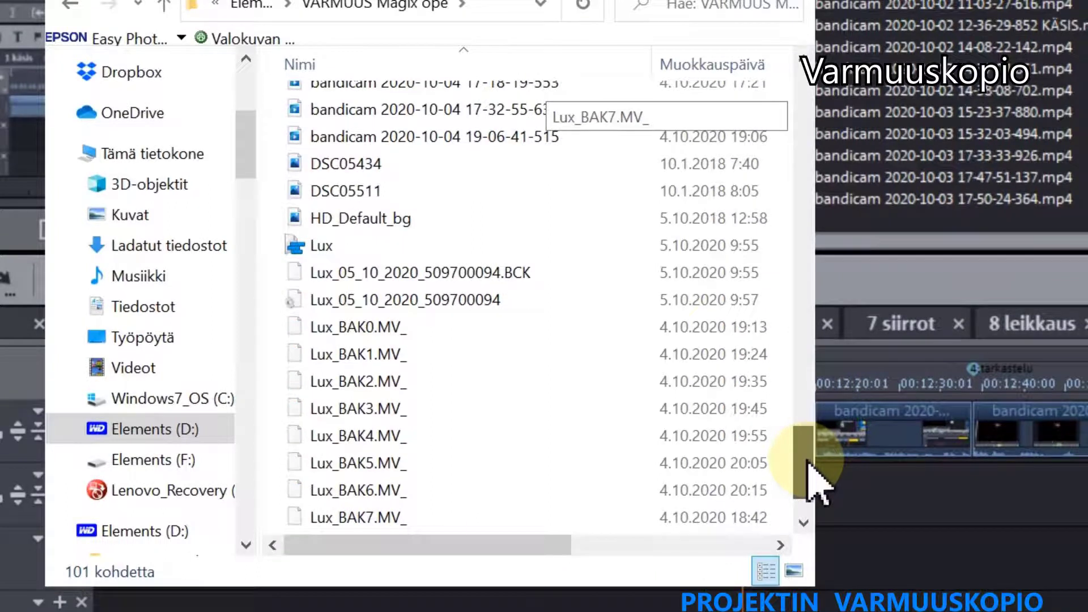
drag(807, 462, 804, 476)
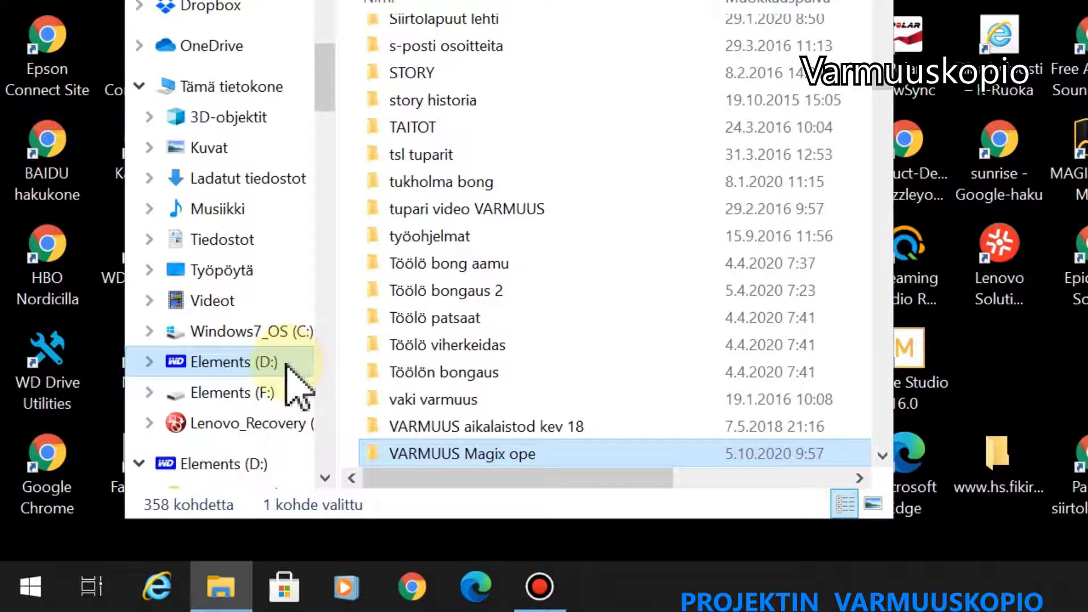
Reopen the VARMUUS Magix ope folder on Elements (D:), select the Lux project file at its end, and close the folder window.
click(232, 362)
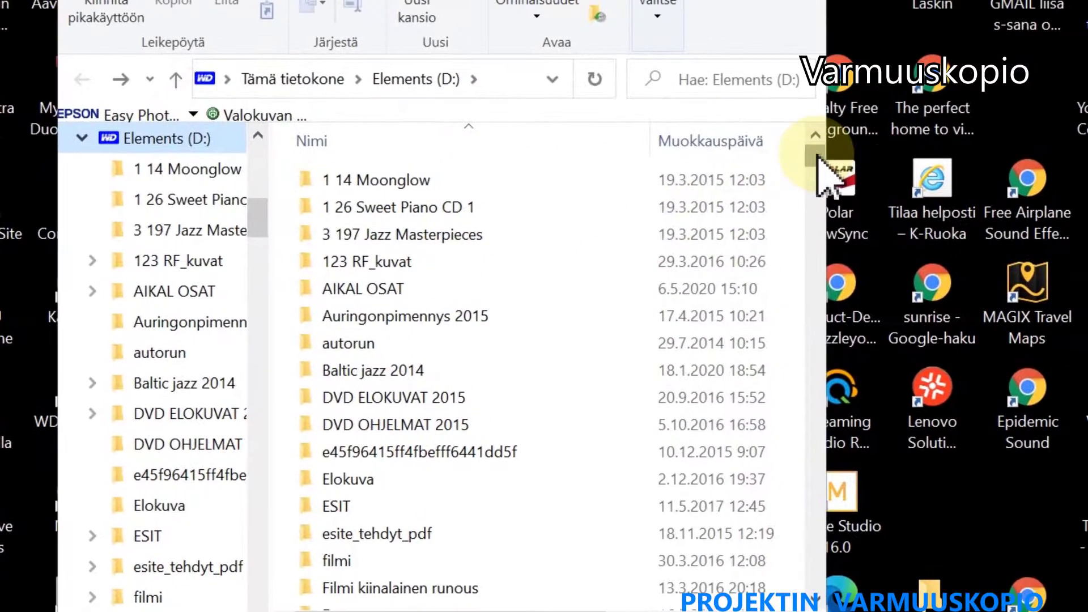
drag(882, 15, 873, 64)
drag(806, 207, 802, 230)
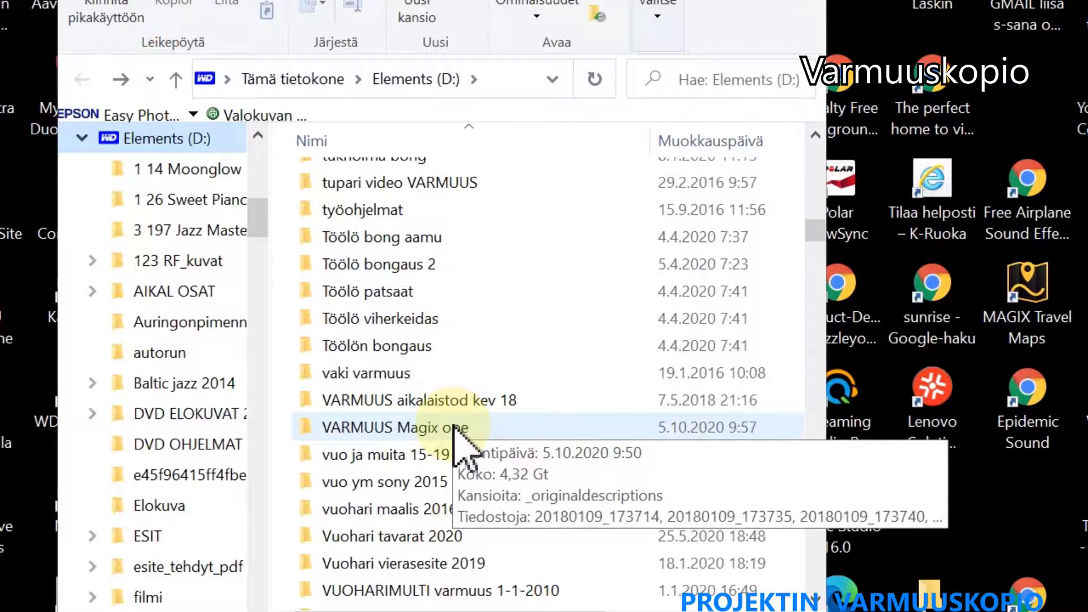
double_click(454, 428)
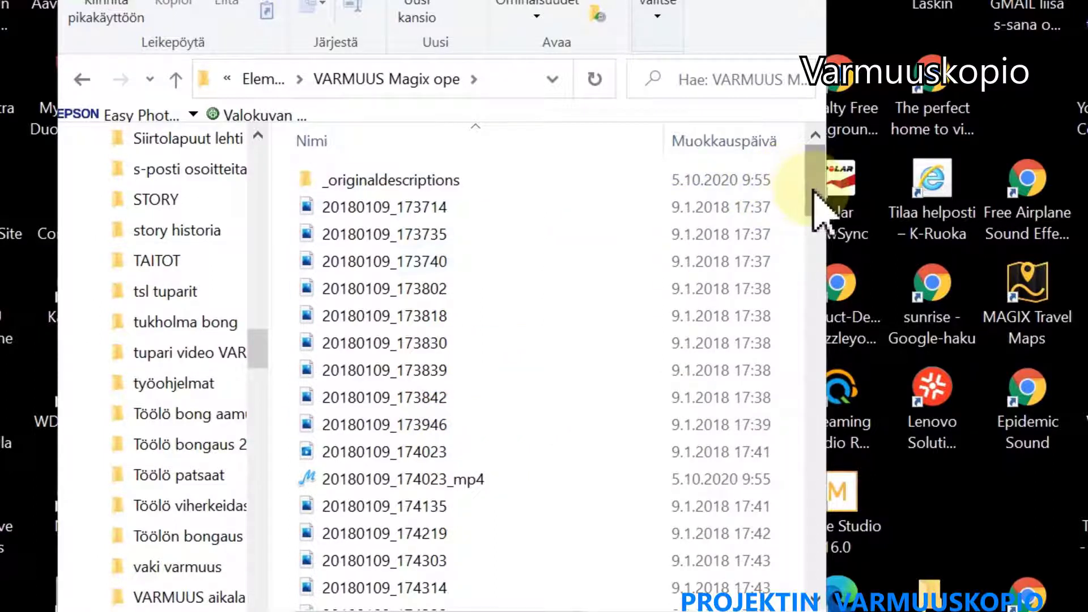
drag(816, 206, 819, 572)
drag(816, 479, 821, 474)
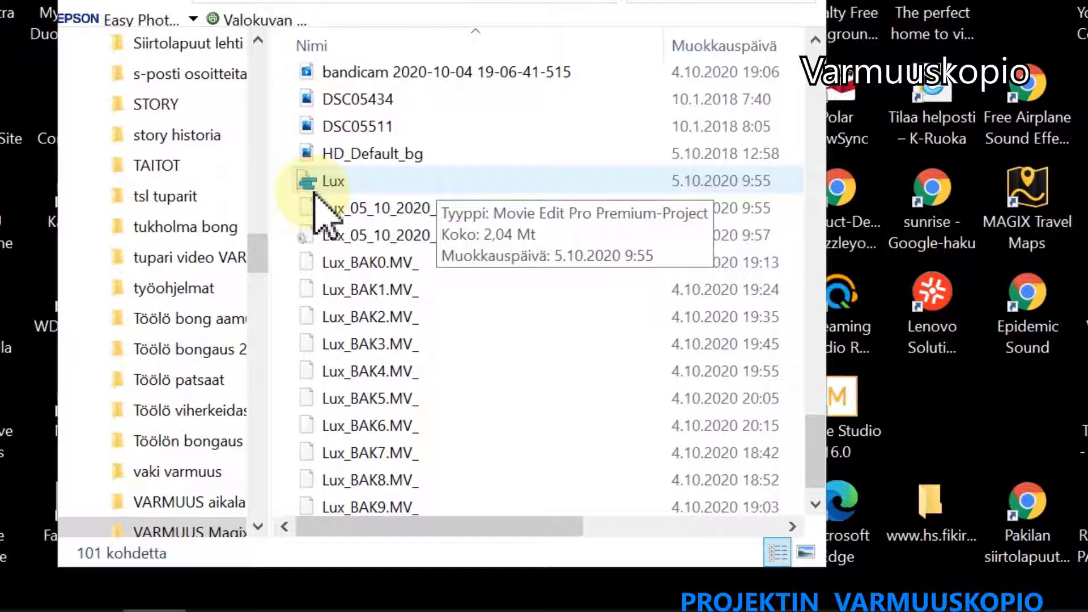
click(433, 184)
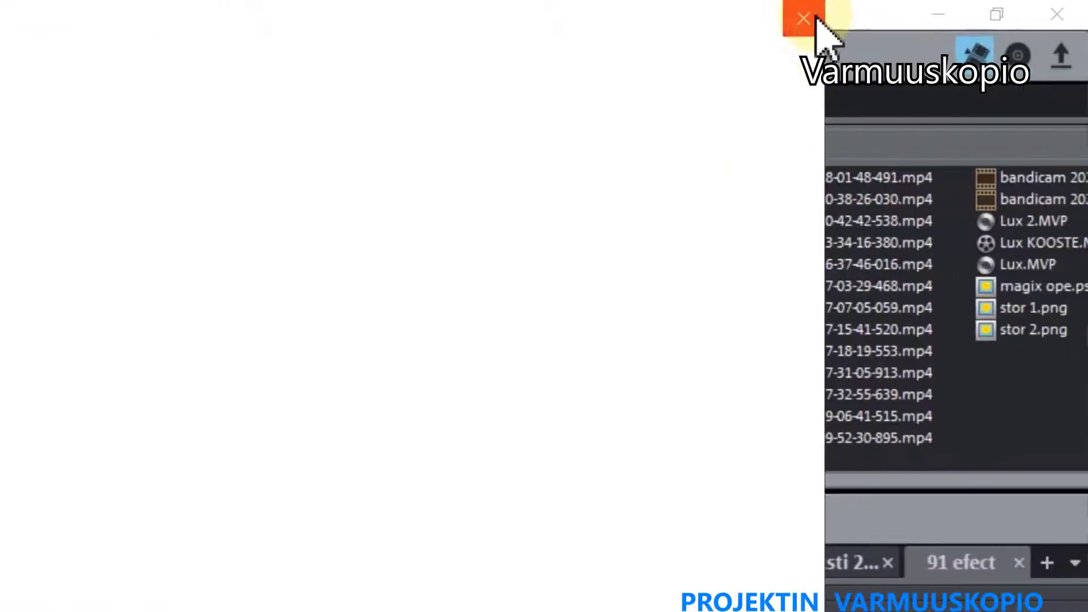
click(804, 20)
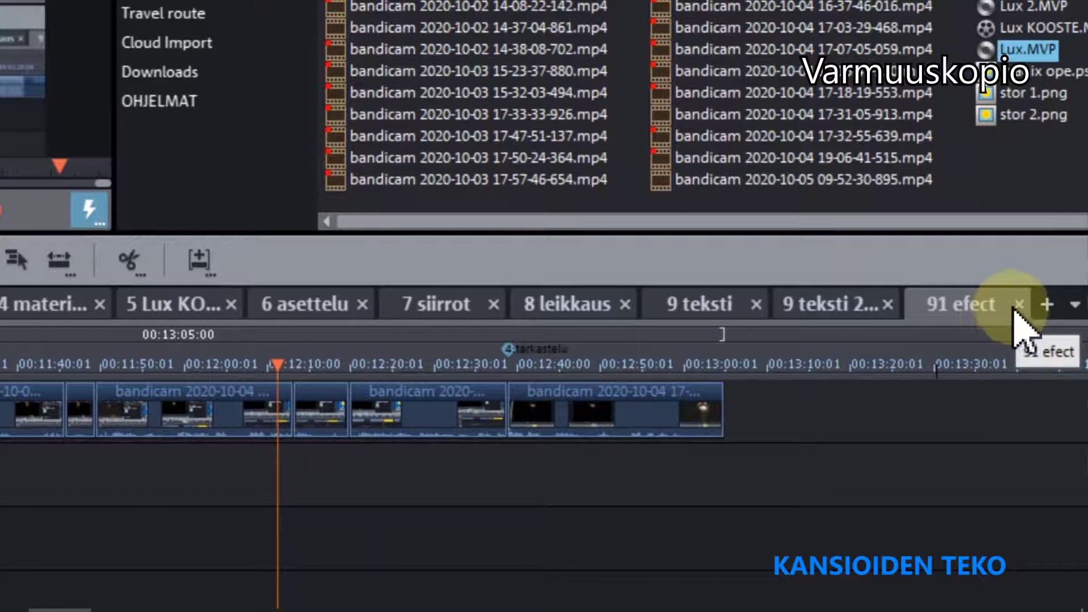
Add a new movie to the project and rename it "92 varmuuskopio".
click(1048, 306)
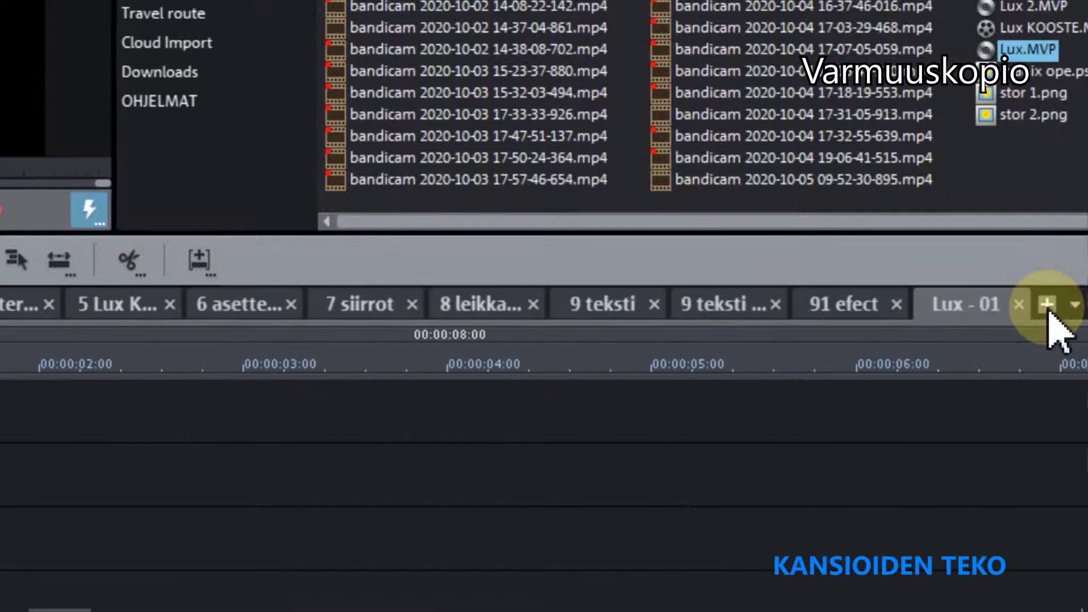
right_click(962, 310)
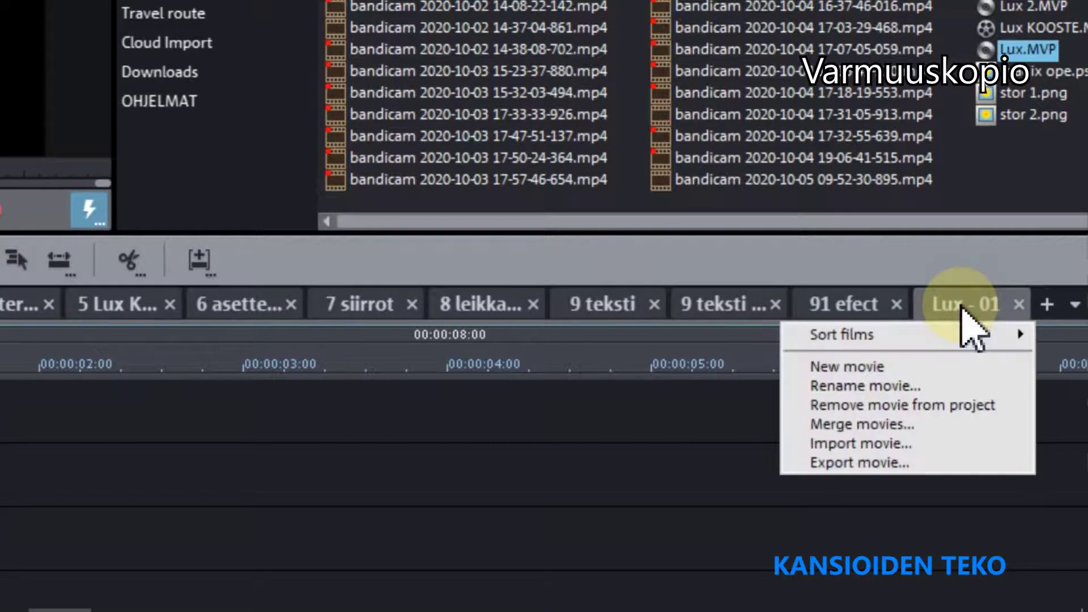
click(937, 390)
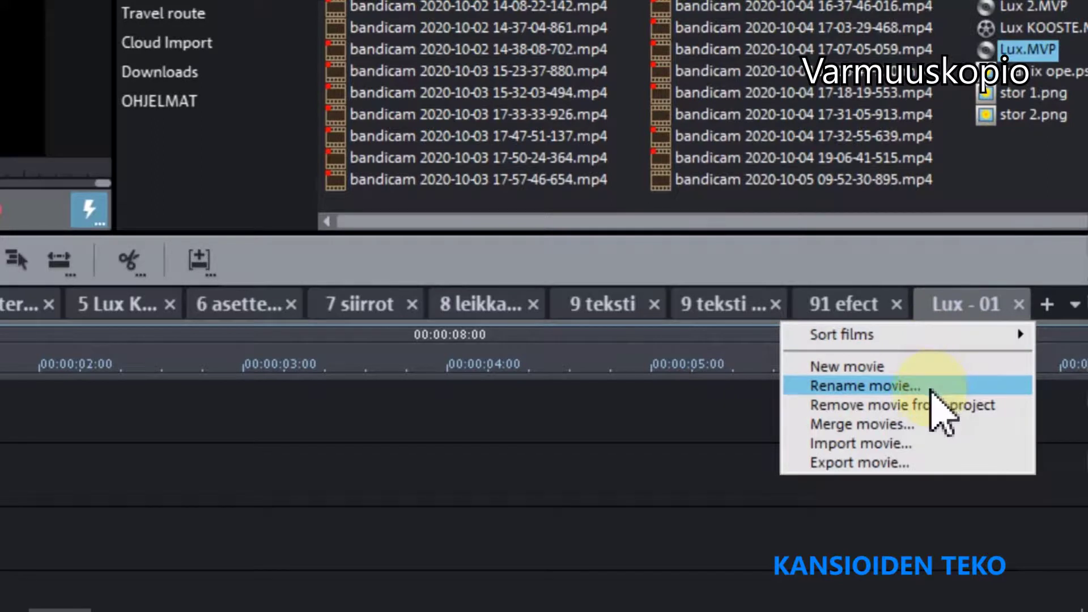
click(931, 390)
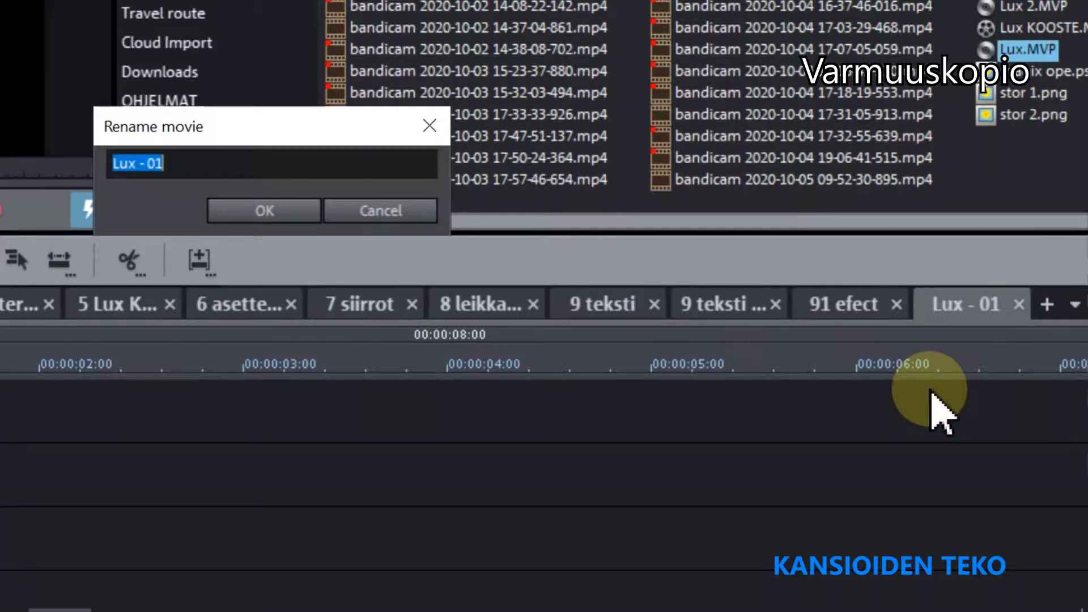
text(92)
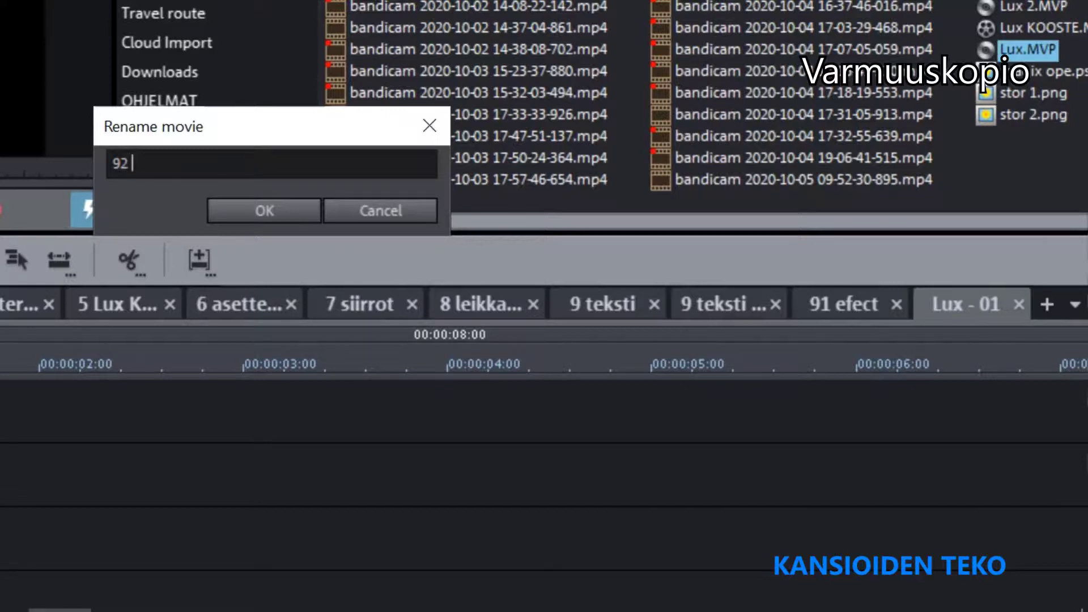
text( varmuuskopio)
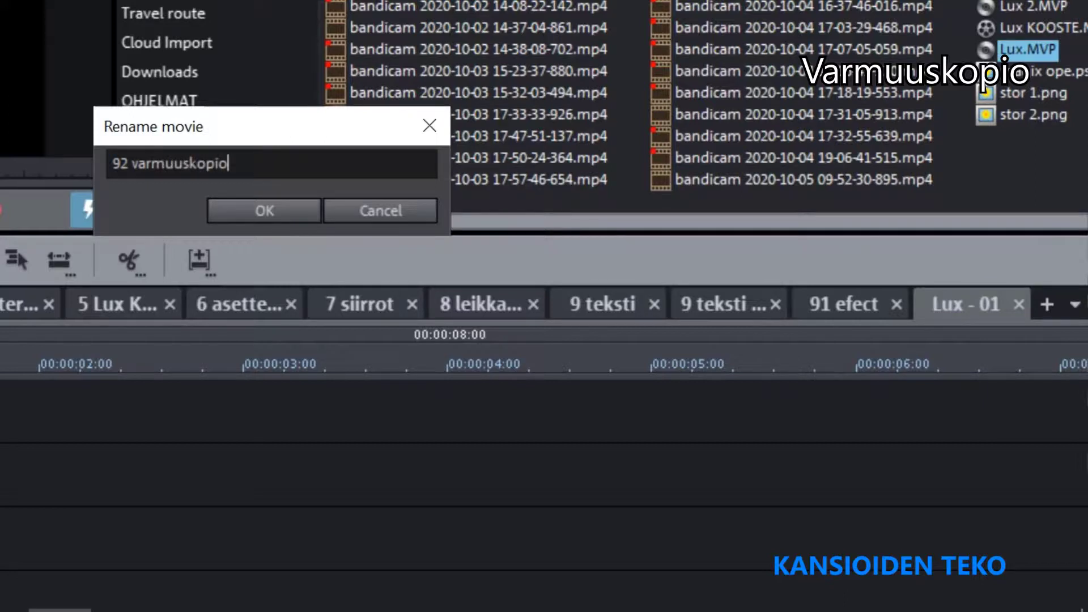
click(299, 214)
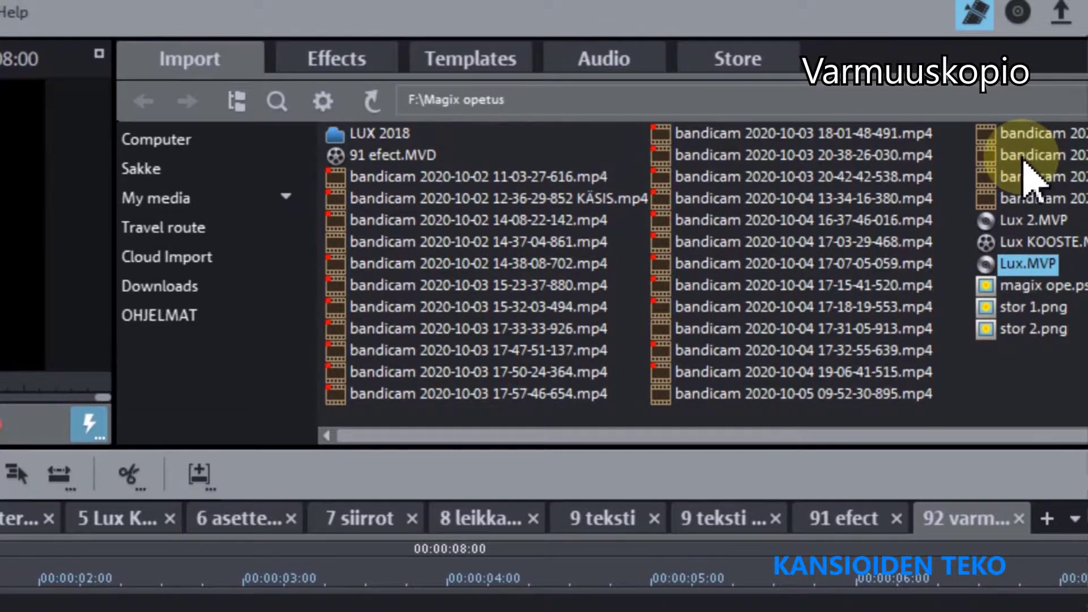
click(1025, 157)
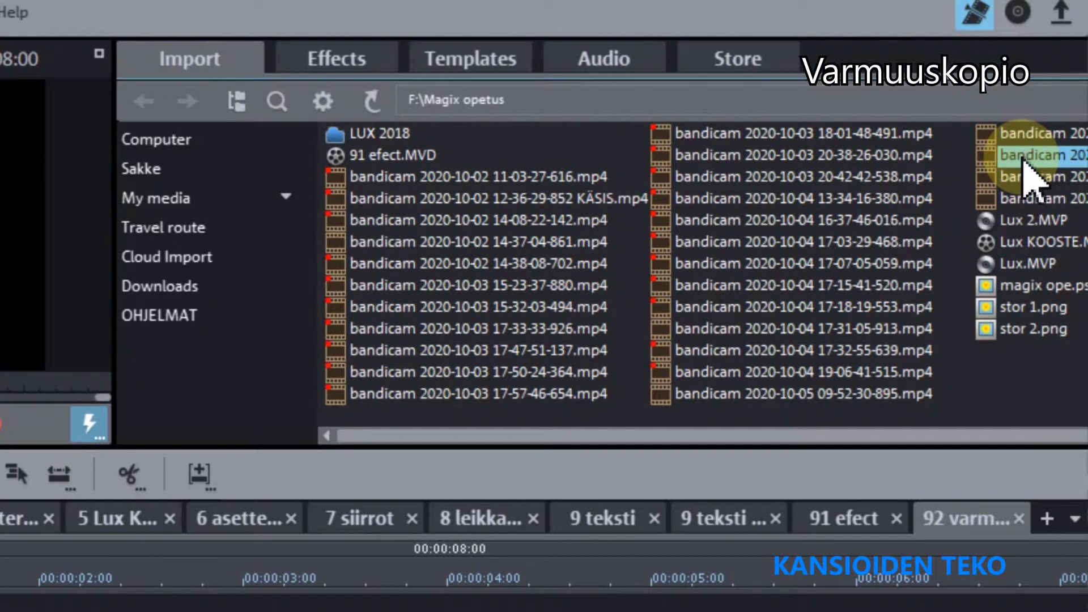
drag(1023, 162, 179, 611)
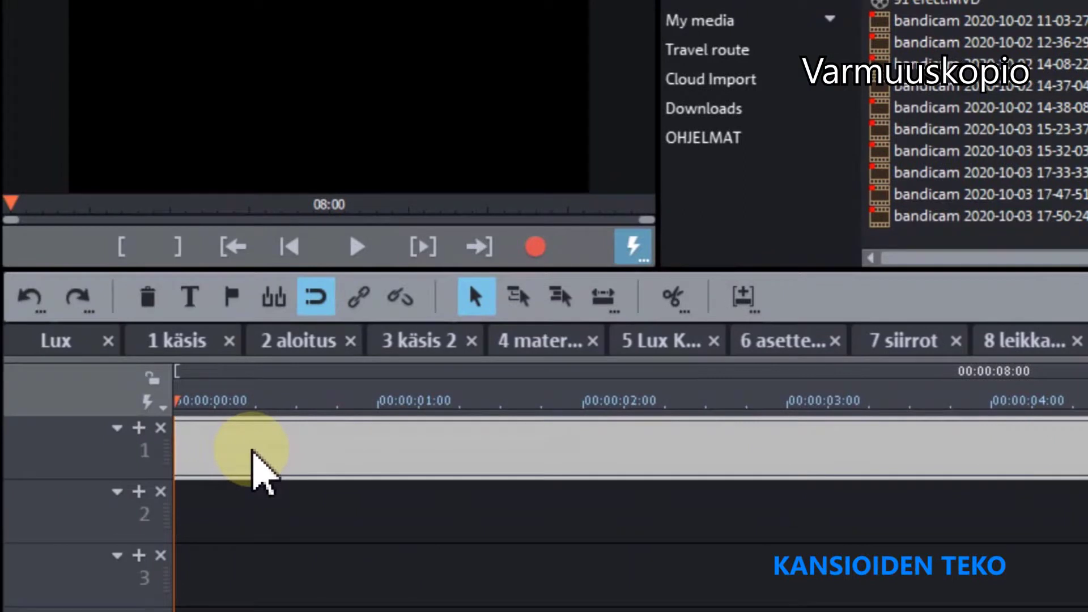
drag(252, 450, 253, 450)
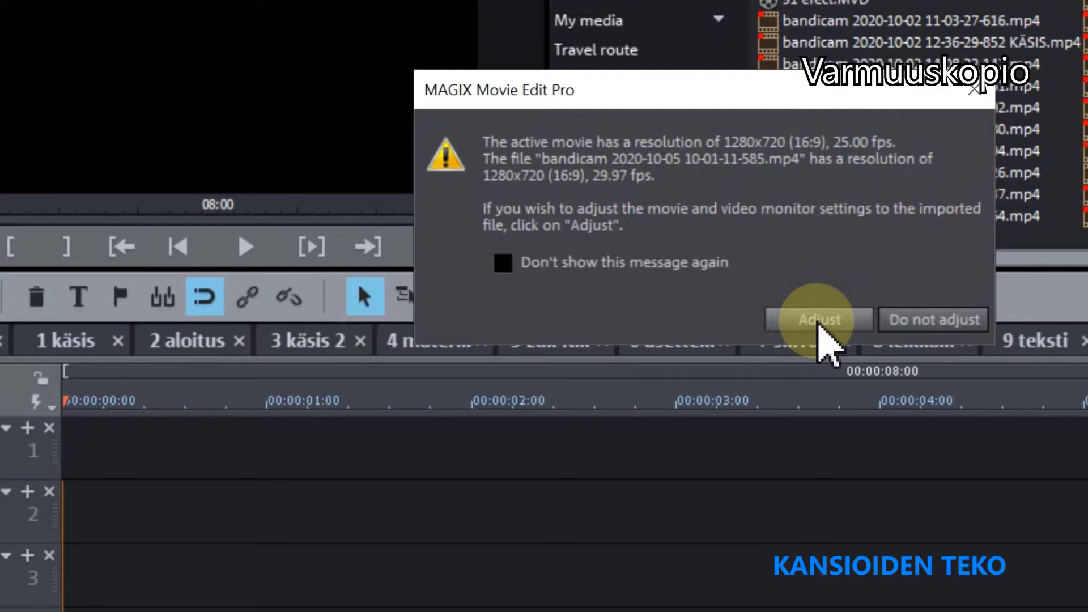
click(820, 320)
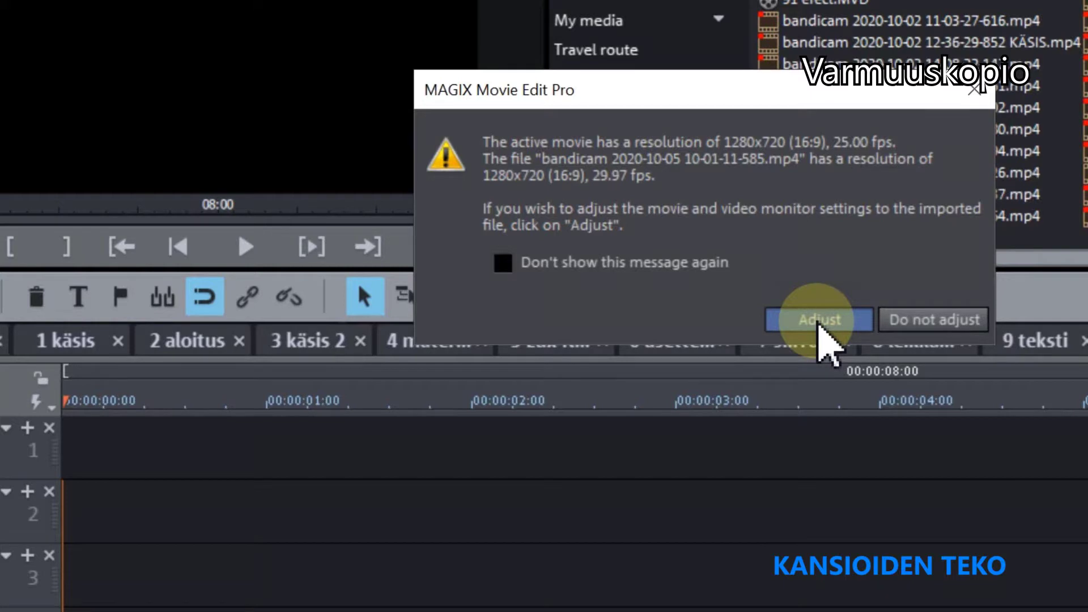
click(820, 320)
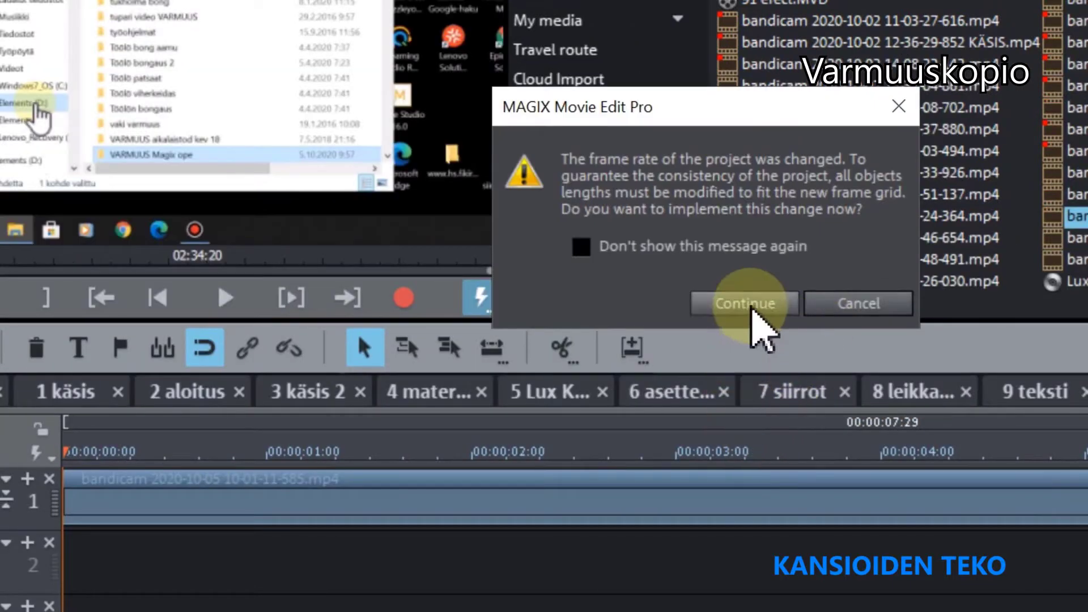
click(747, 303)
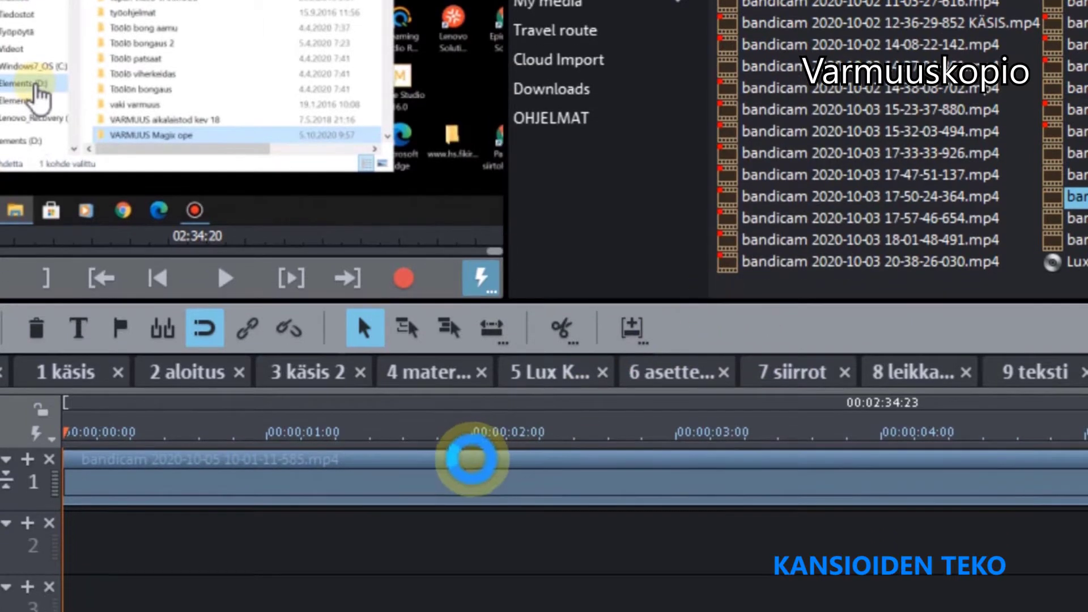